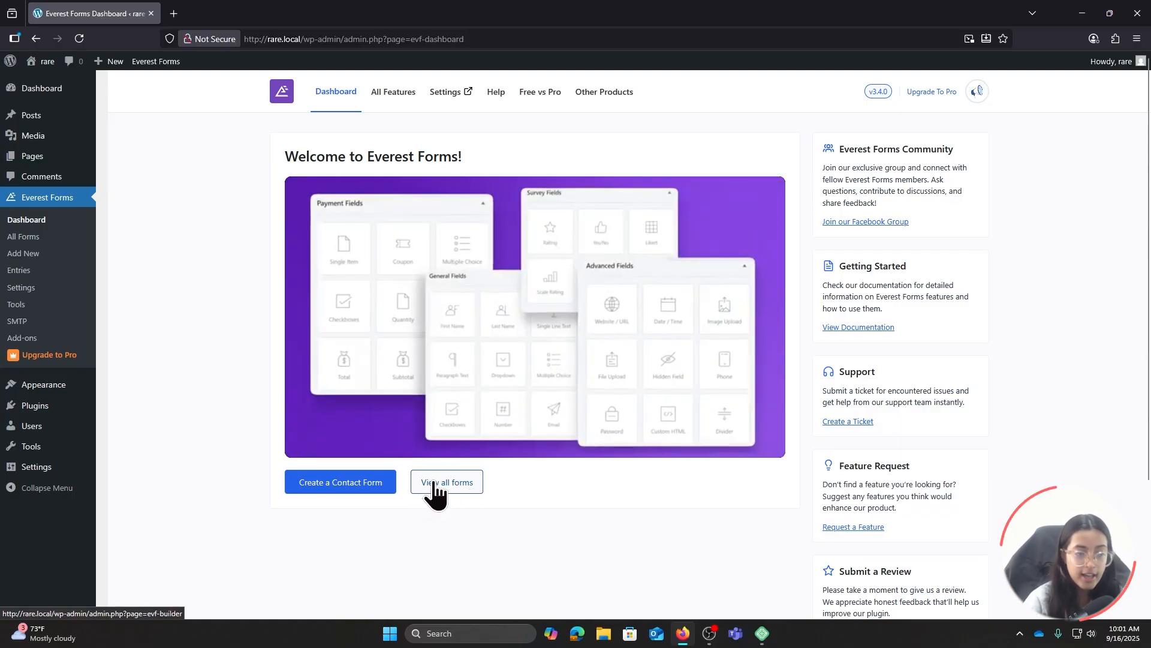
Open the Contact Form for editing from the list of all forms and copy its shortcode.
left_click(433, 481)
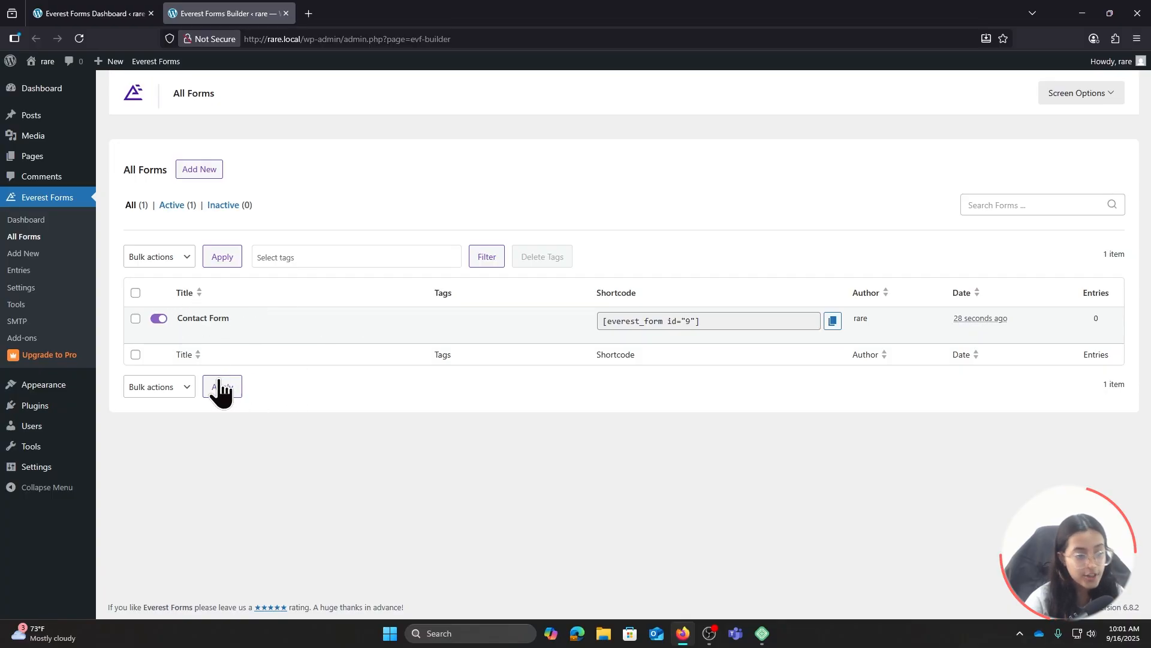
left_click(183, 332)
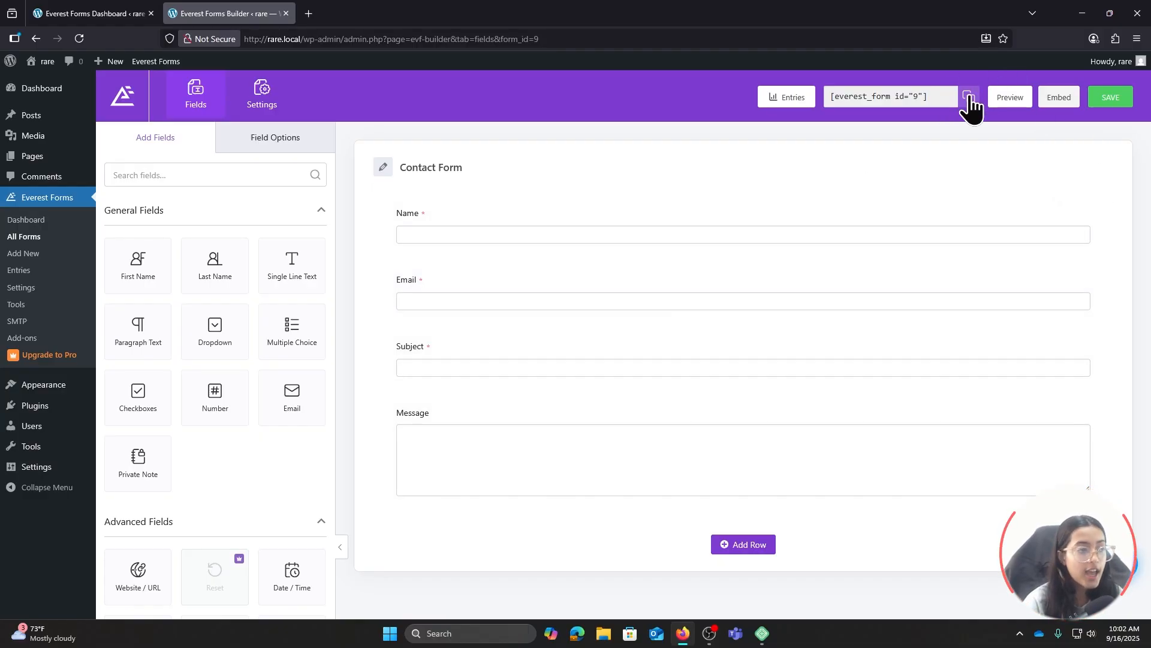
Create a new WordPress page titled "Forms".
left_click(50, 160)
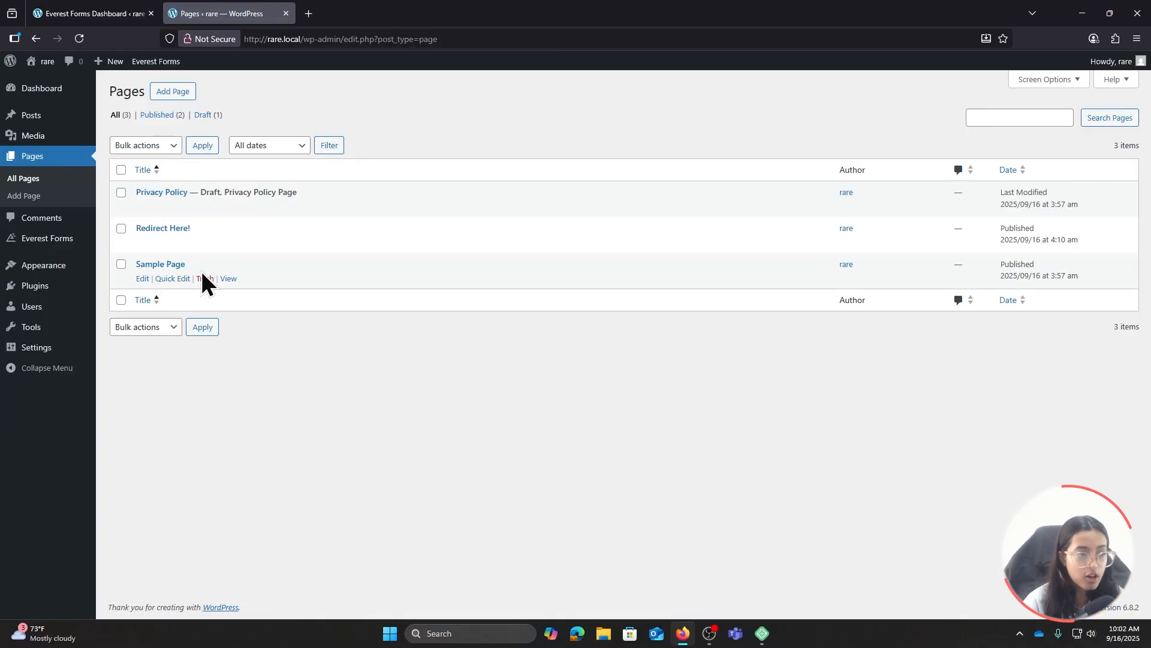
left_click(170, 92)
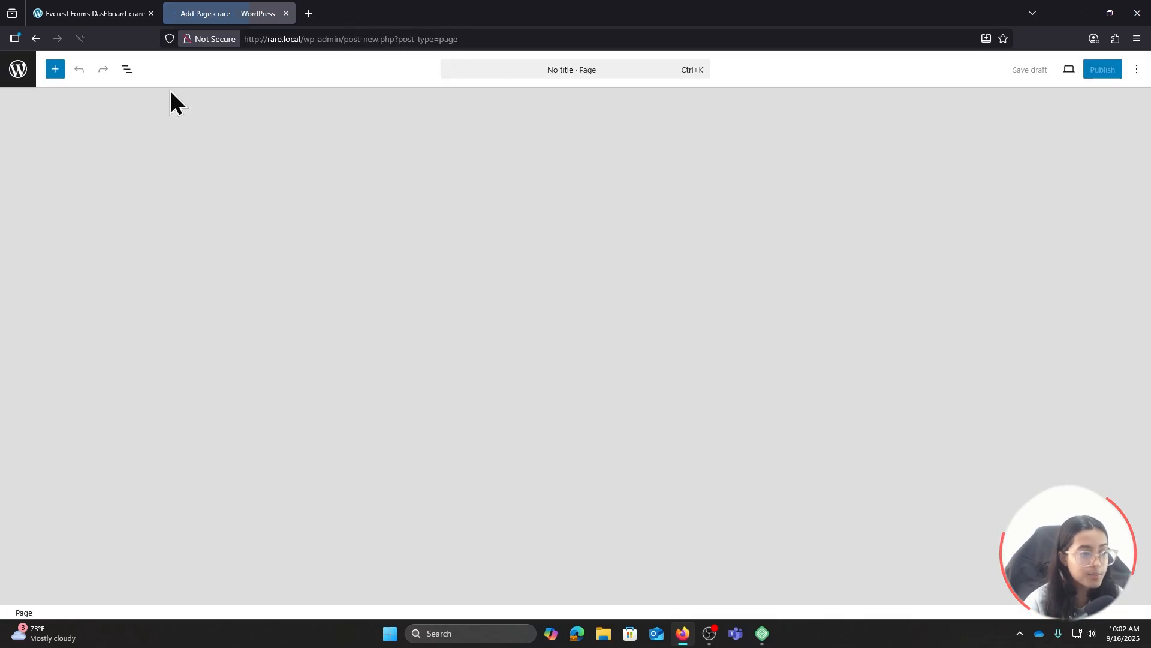
type("F")
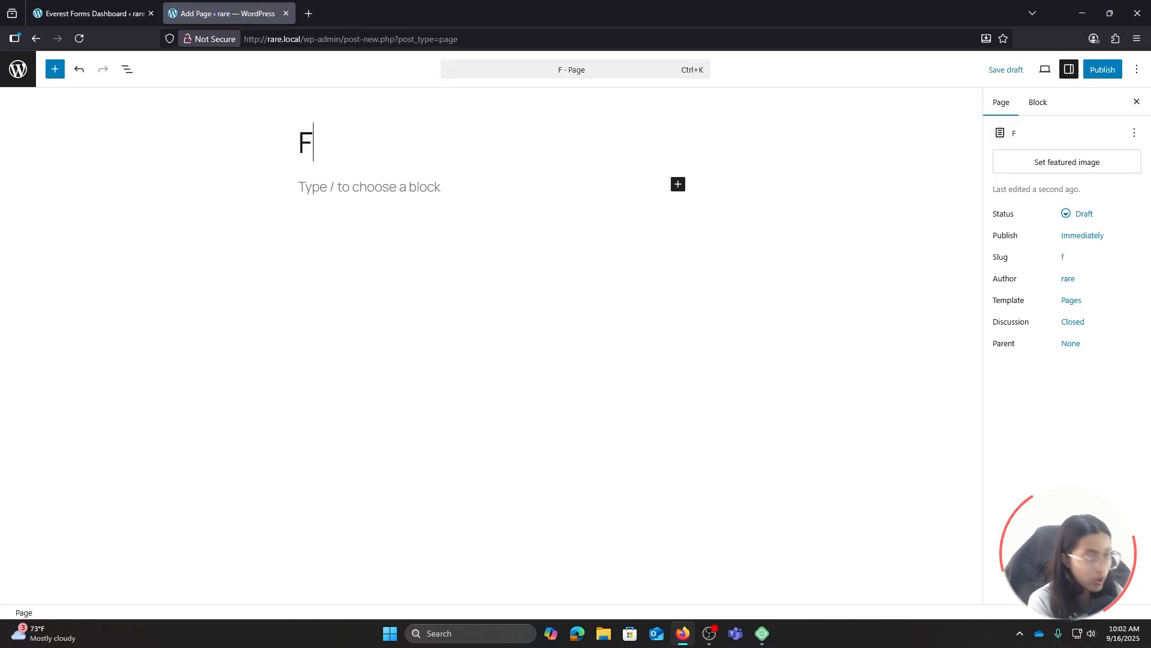
type("or")
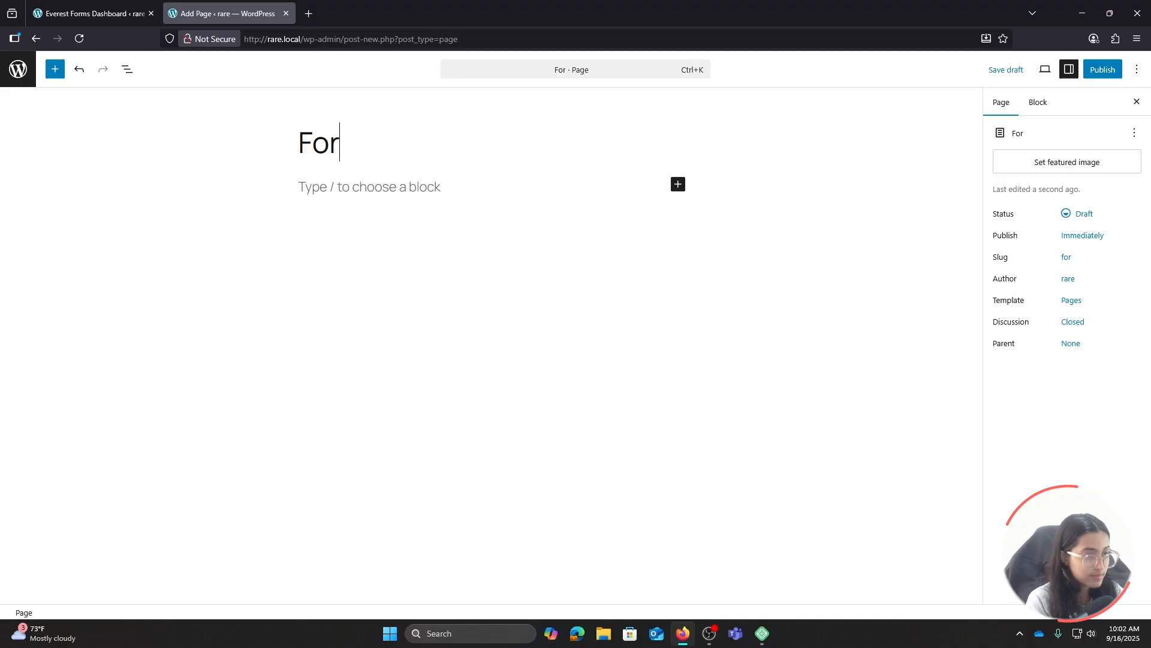
type("ms")
Add a Shortcode block containing [everest_form id="9"] to the Forms page and publish the page.
left_click(54, 69)
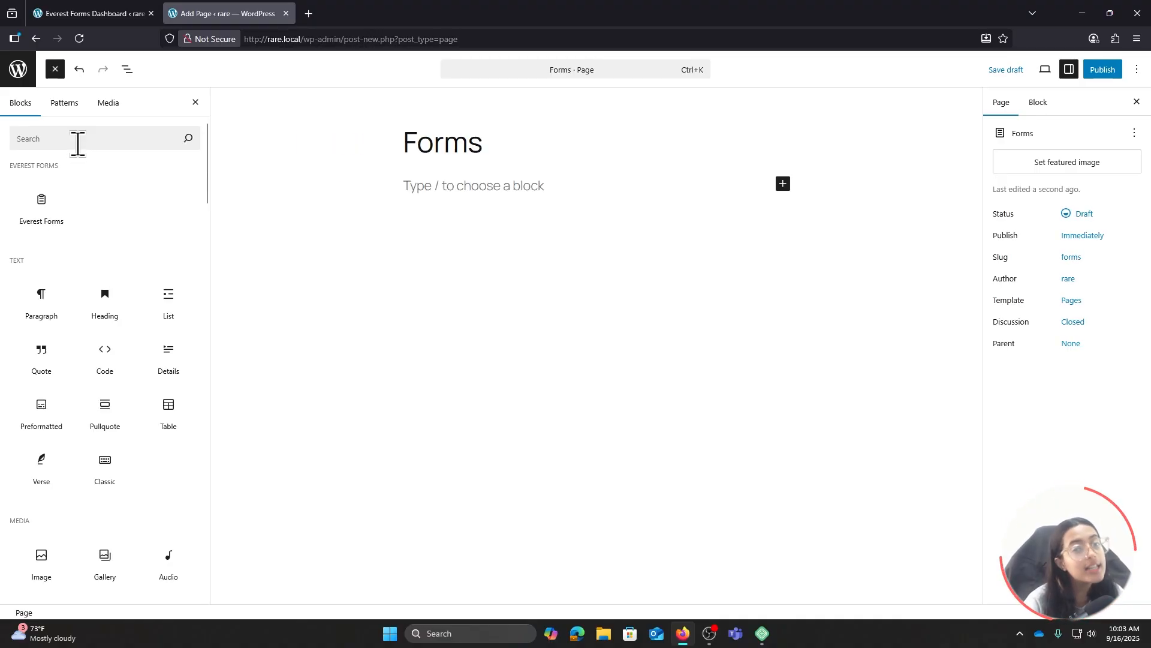
type("short")
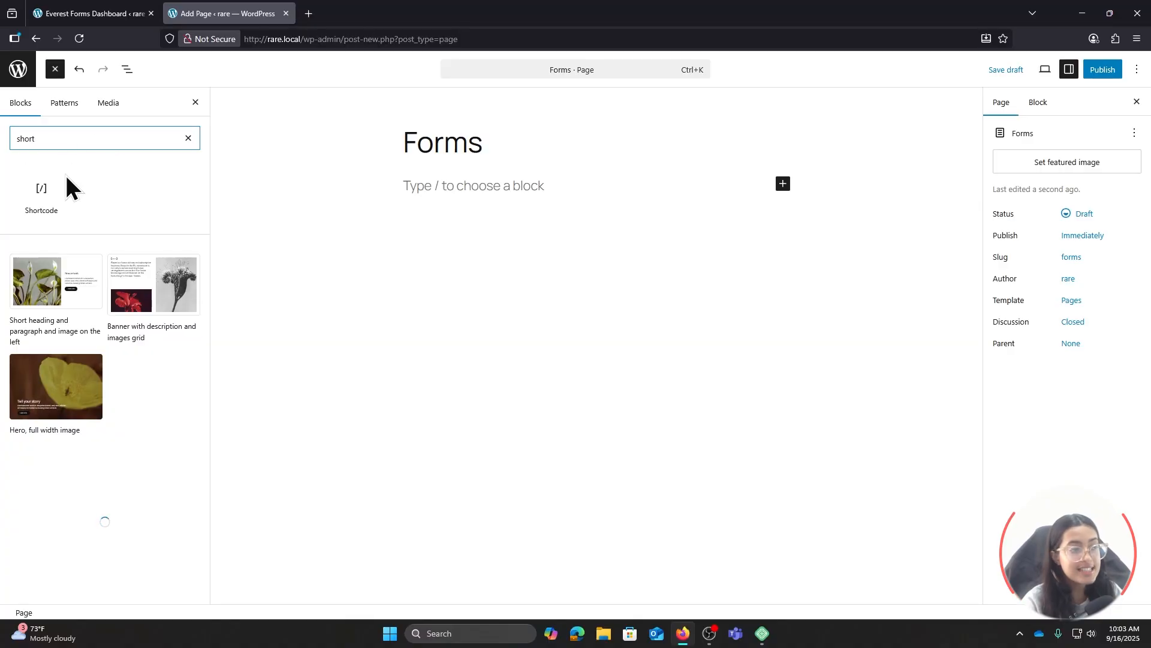
mouse_move(42, 195)
left_click_drag(42, 195, 425, 195)
left_click(452, 222)
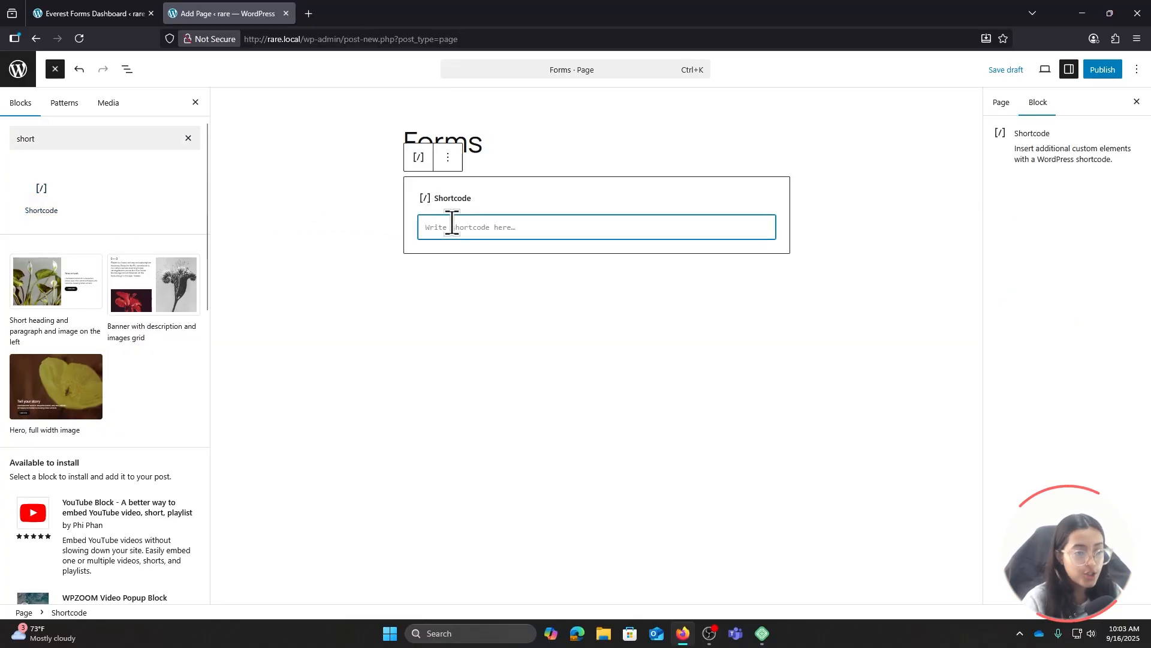
type("[everest_form id=\"9\"]")
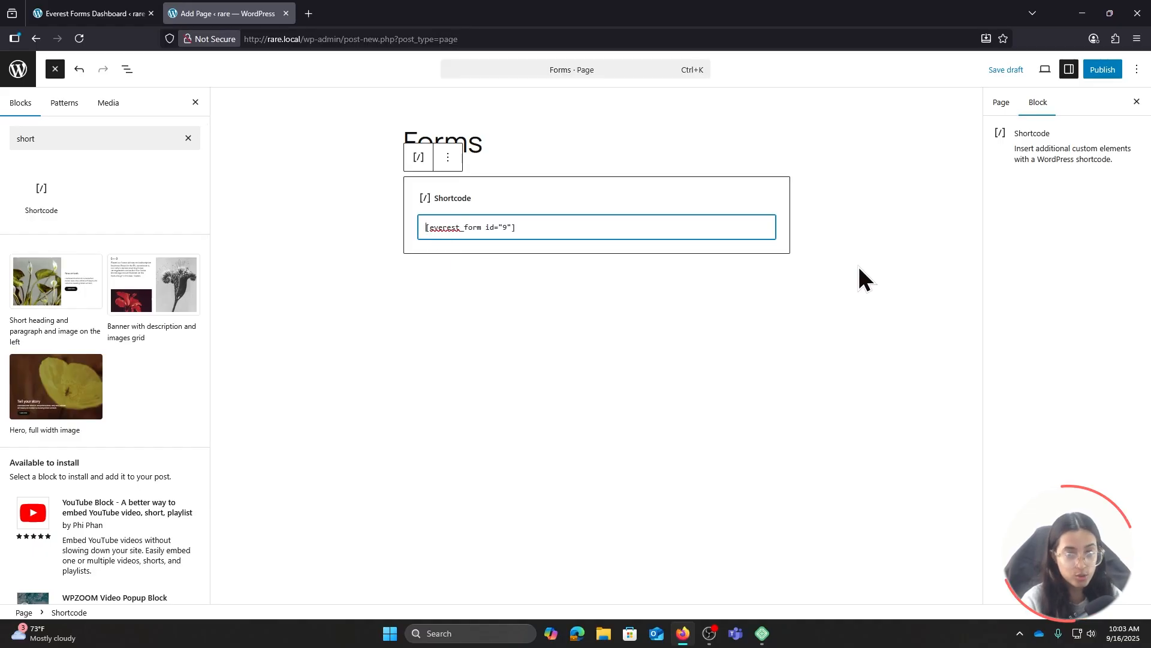
left_click(1104, 70)
left_click(1112, 72)
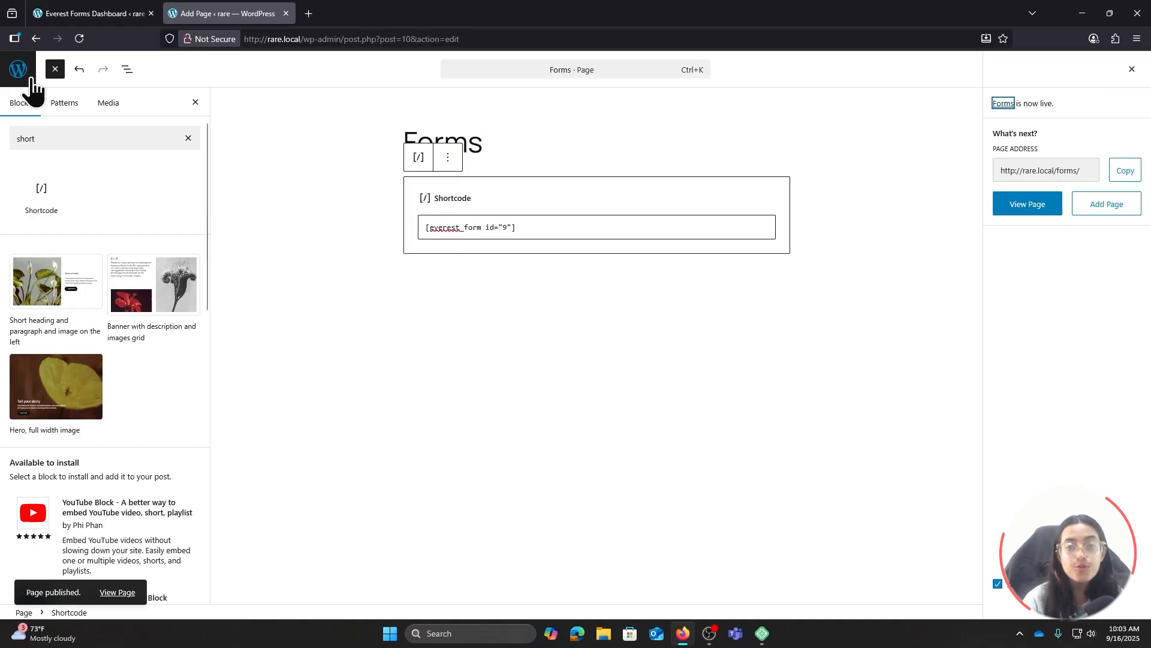
Leave the page editor and open the Confirmation settings of the Contact Form.
left_click(11, 72)
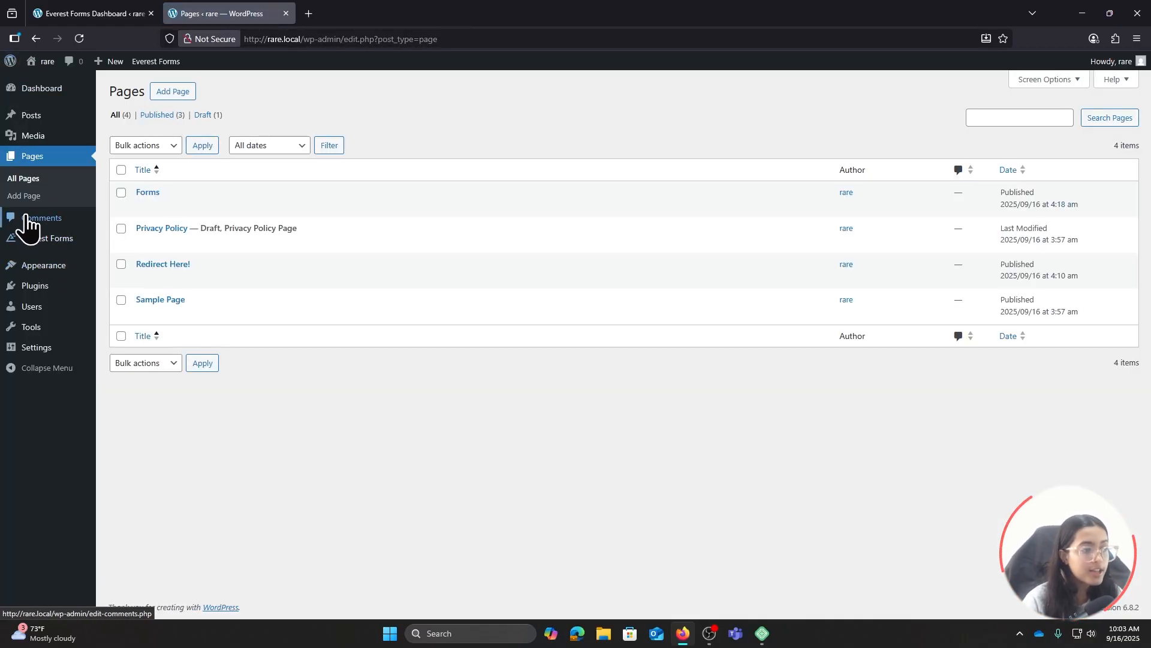
mouse_move(37, 247)
left_click(141, 256)
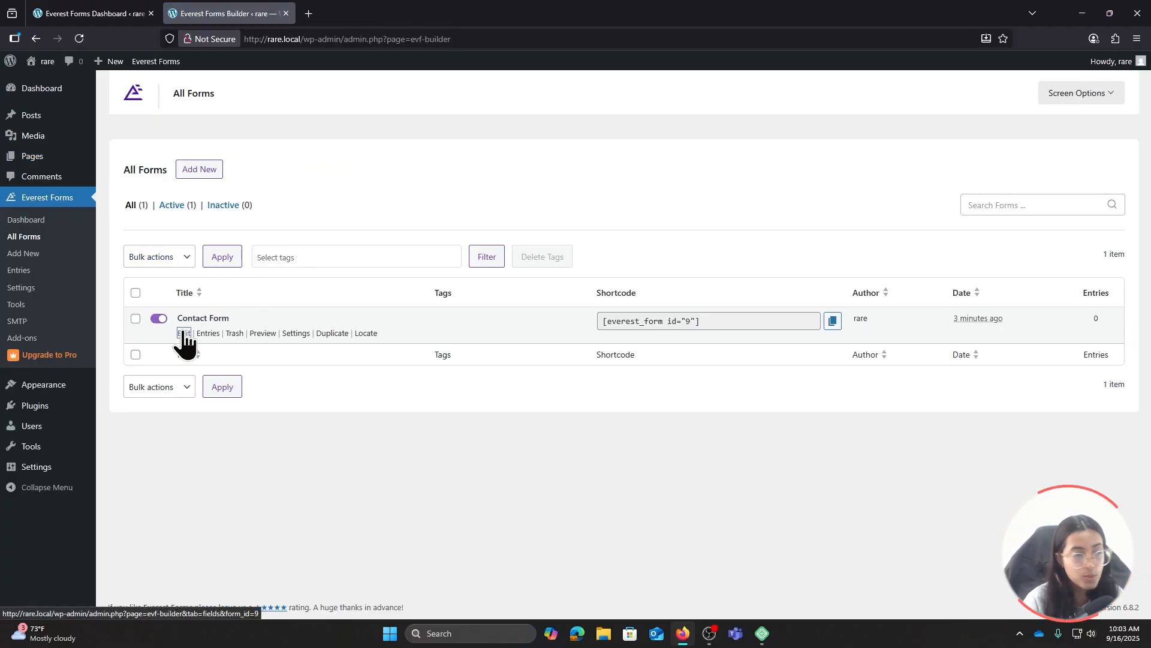
left_click(183, 333)
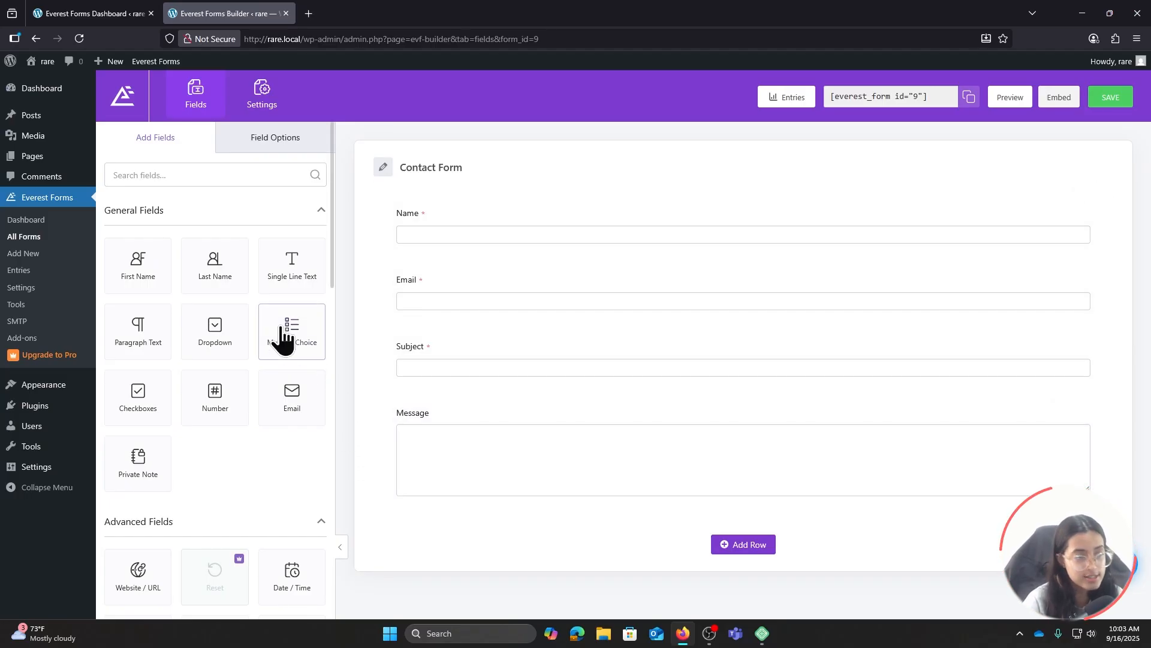
left_click(259, 104)
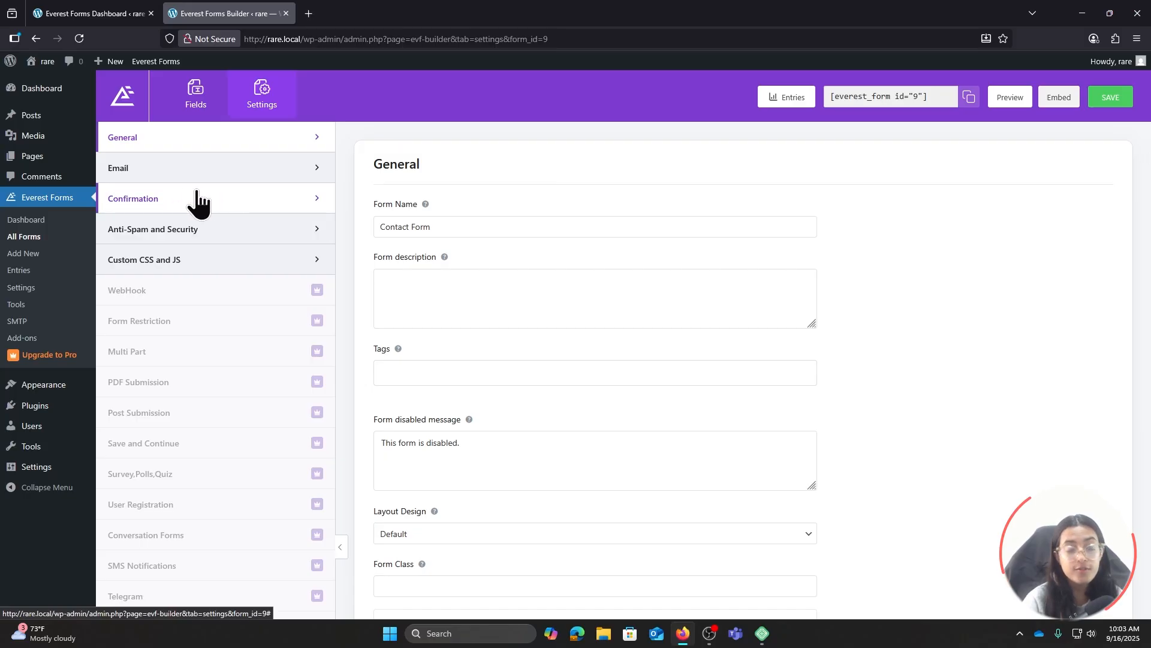
left_click(172, 207)
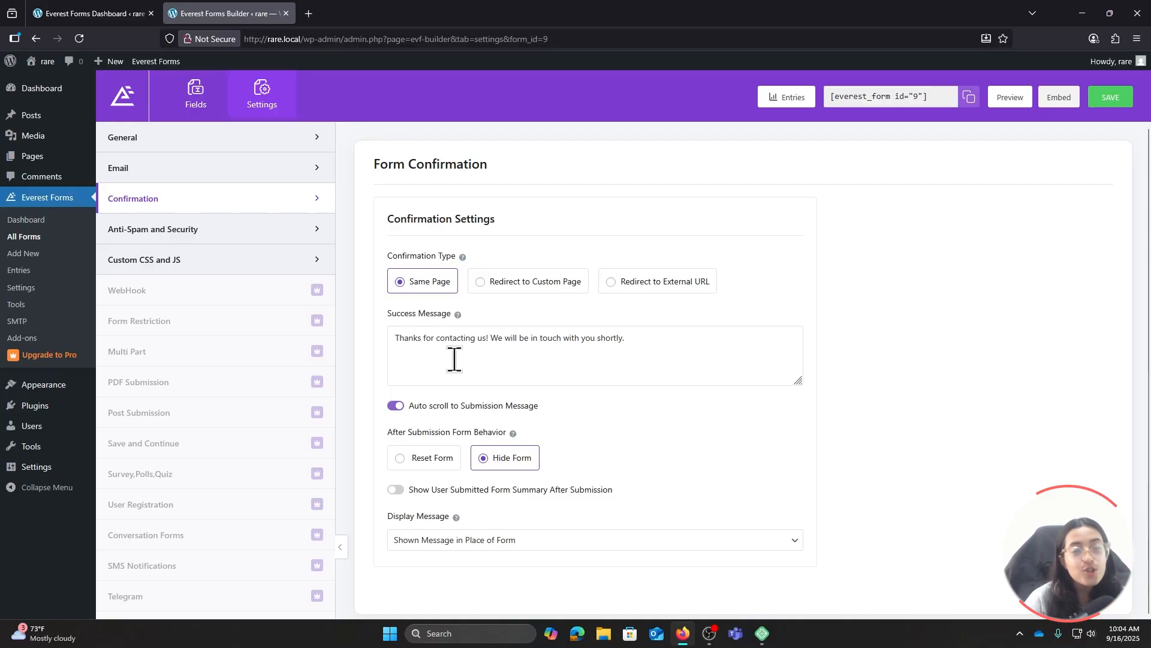
Try the Reset Form after-submission behavior for the Same Page confirmation and switch back to Hide Form.
left_click(640, 340)
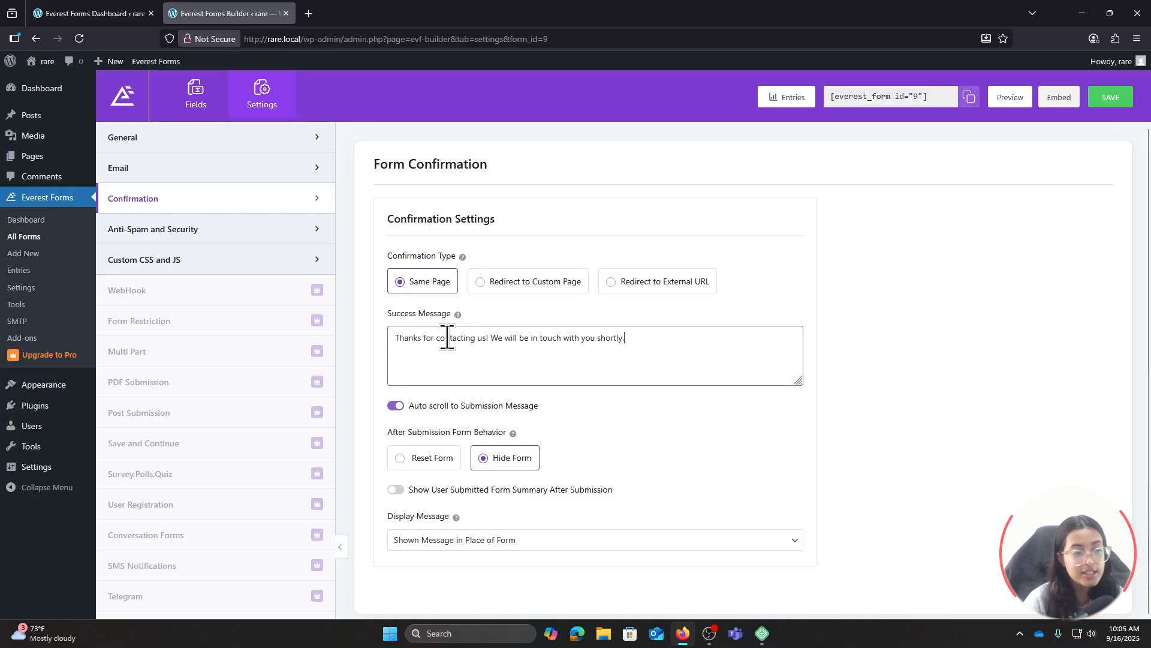
scroll(387, 399, "down", 1)
left_click(396, 401)
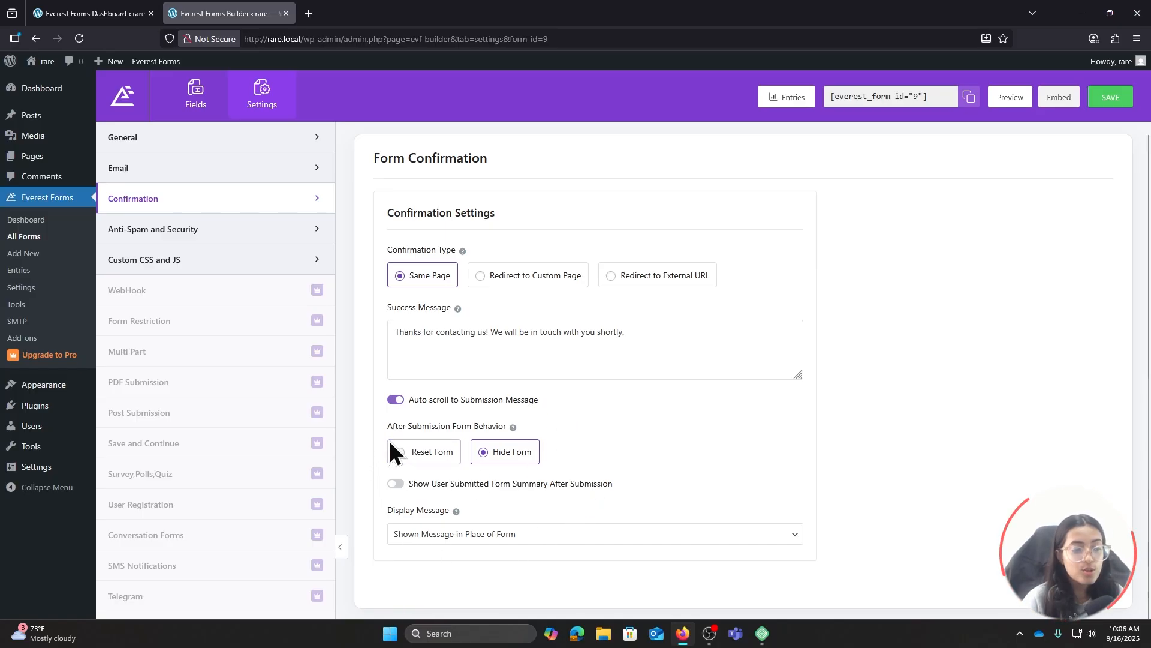
left_click(400, 455)
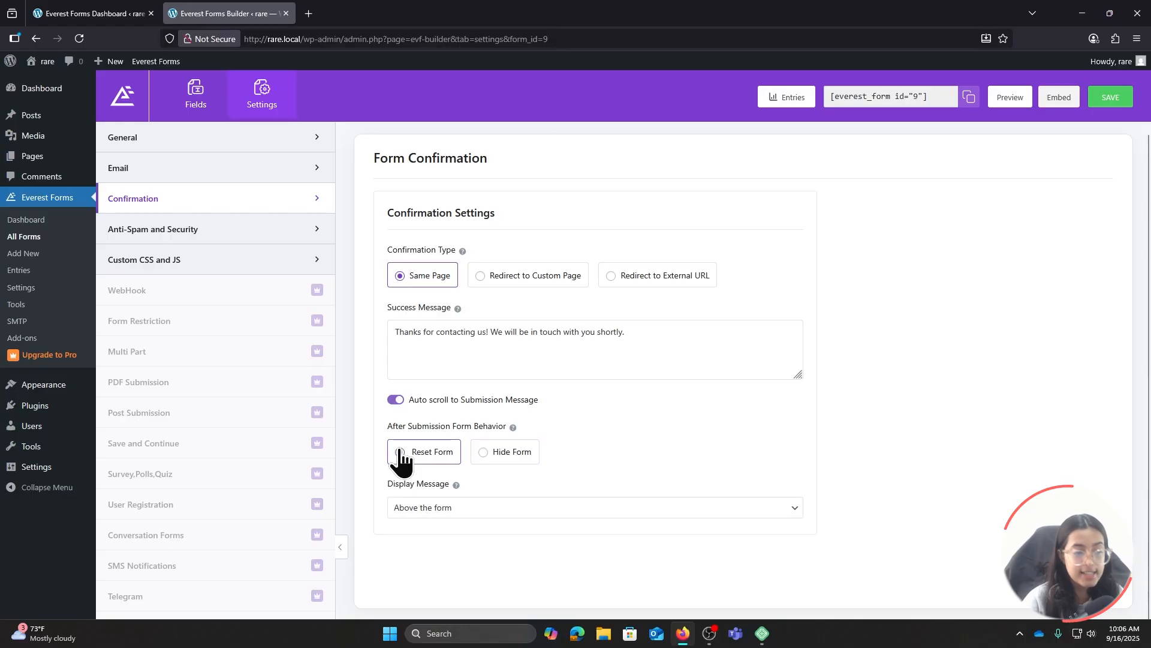
left_click(492, 456)
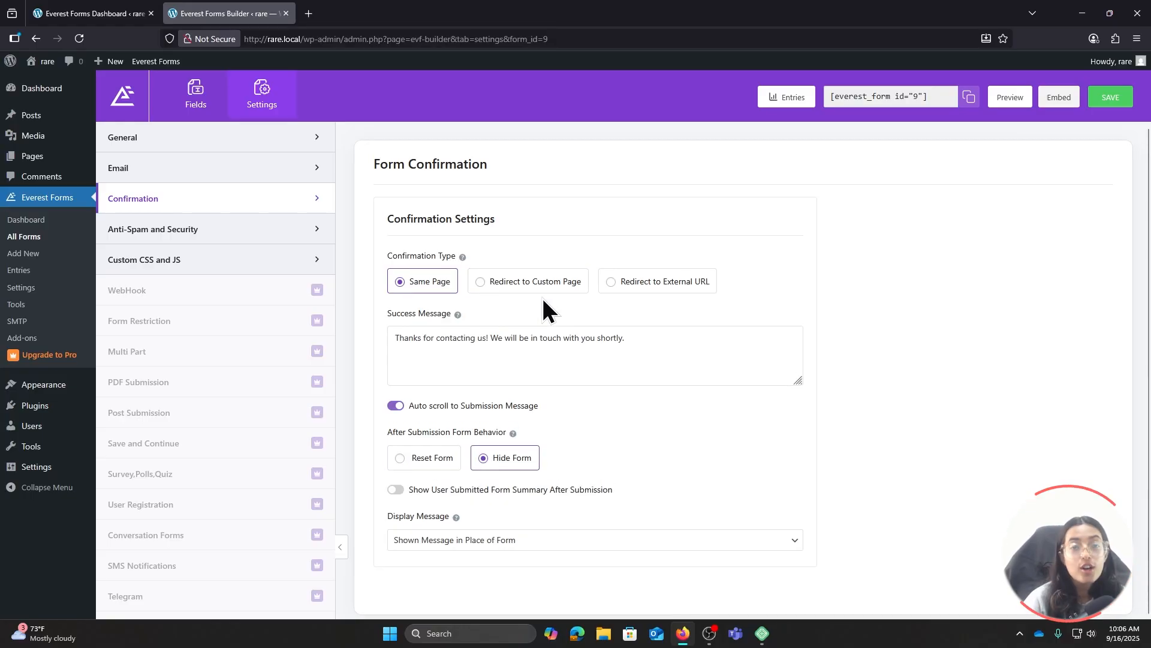
Set the confirmation type to Redirect to Custom Page and choose "Redirect Here!" as the custom page.
left_click(484, 283)
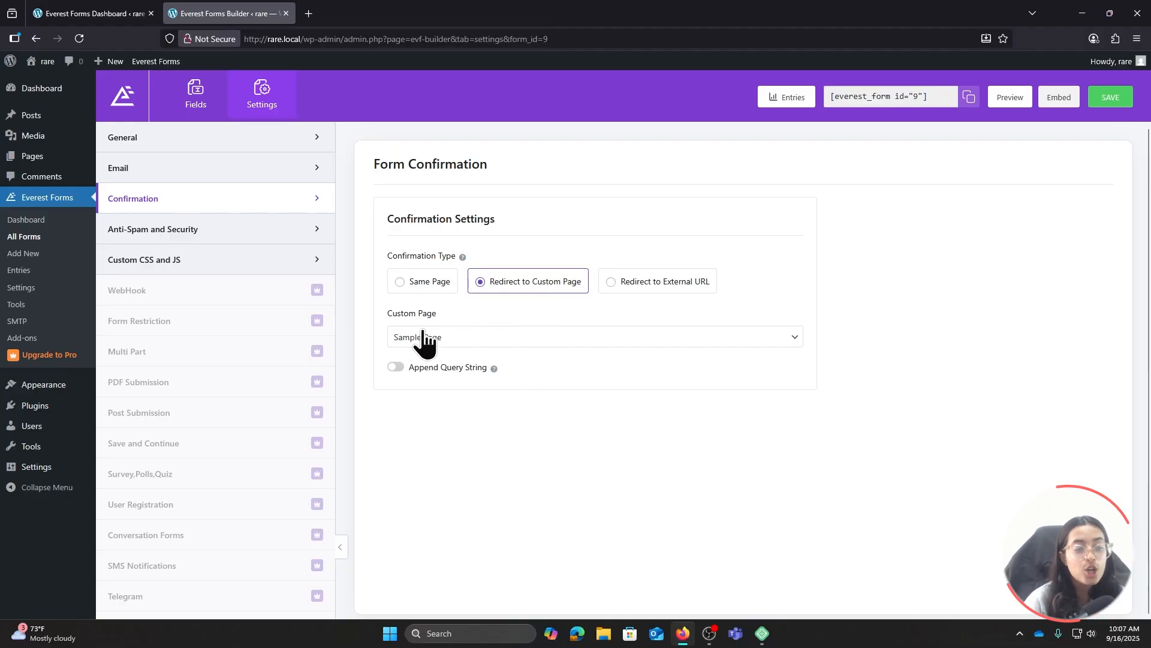
left_click(487, 337)
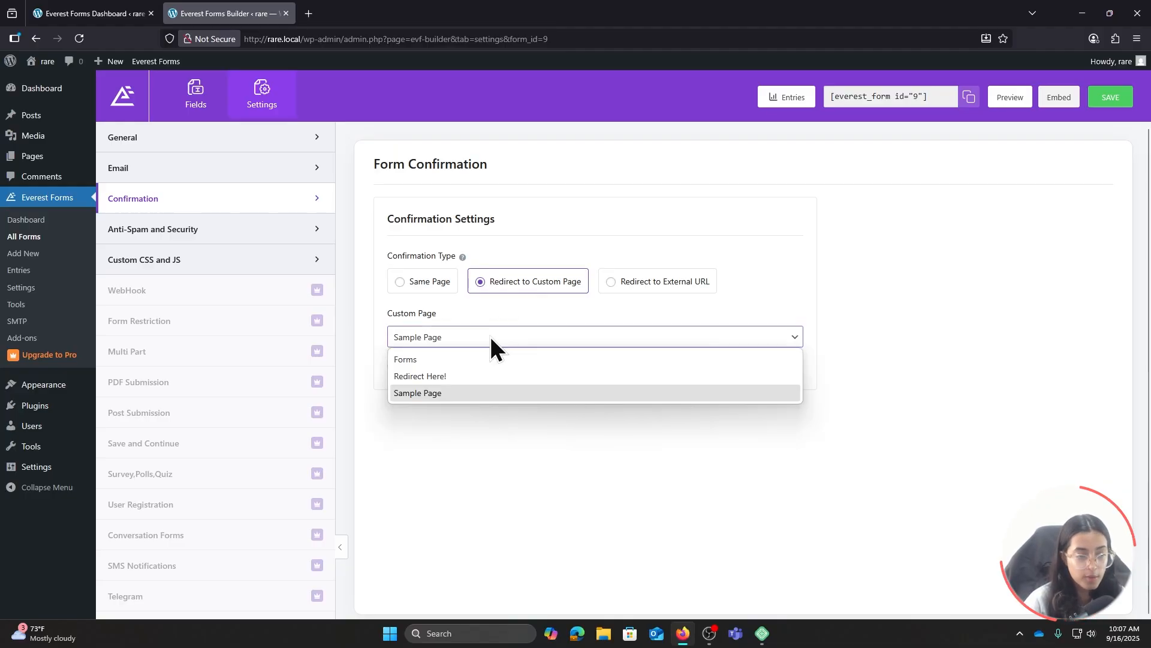
left_click(424, 376)
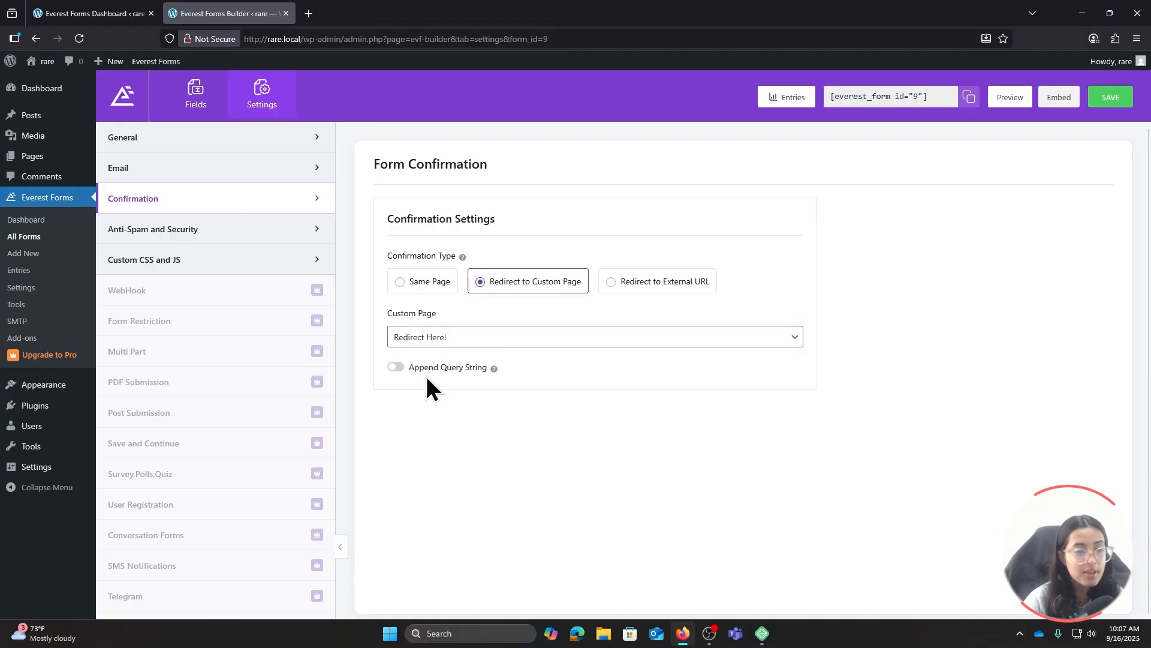
Try the Redirect to External URL confirmation type with Open in new tab enabled.
left_click(612, 285)
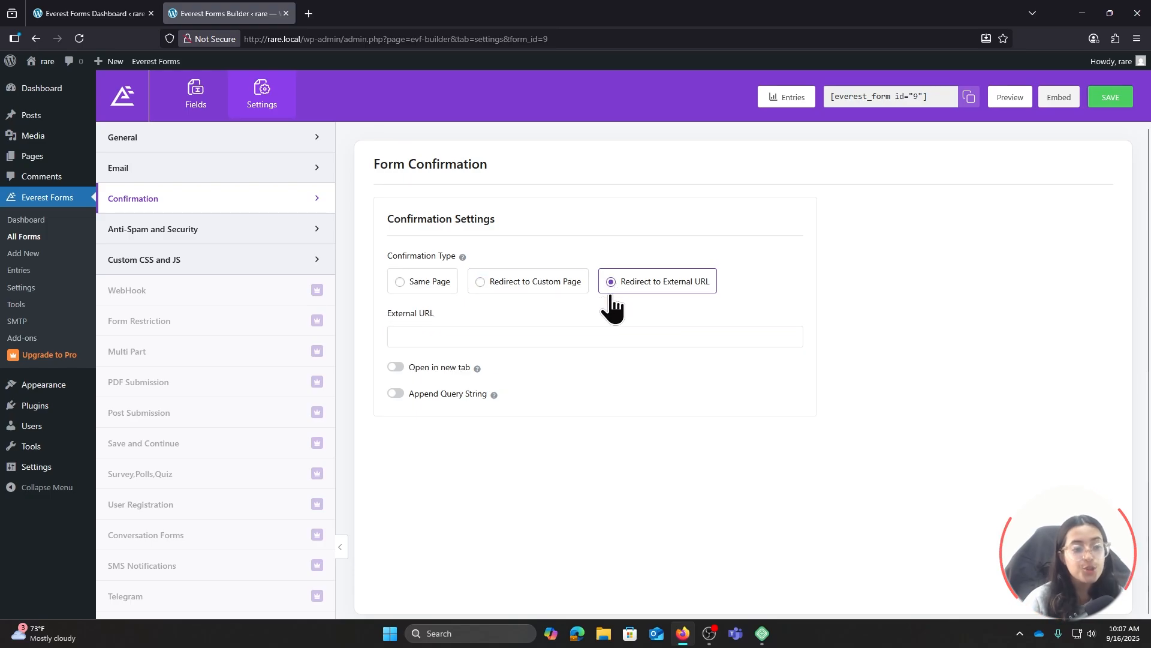
left_click(575, 338)
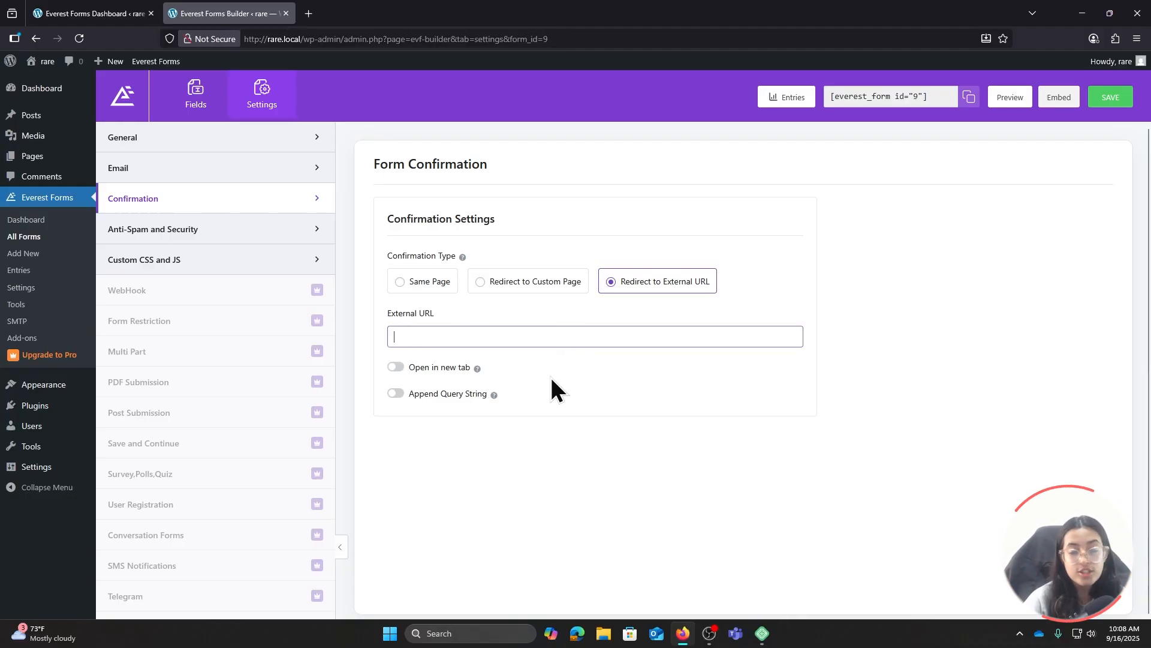
left_click(396, 368)
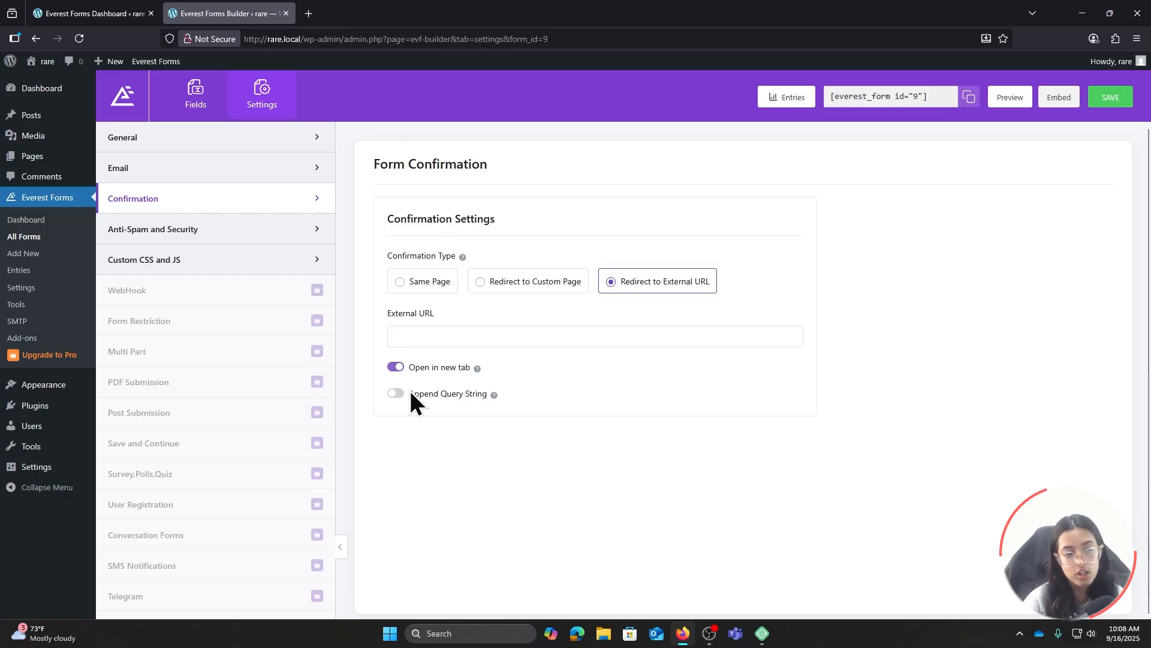
left_click(405, 330)
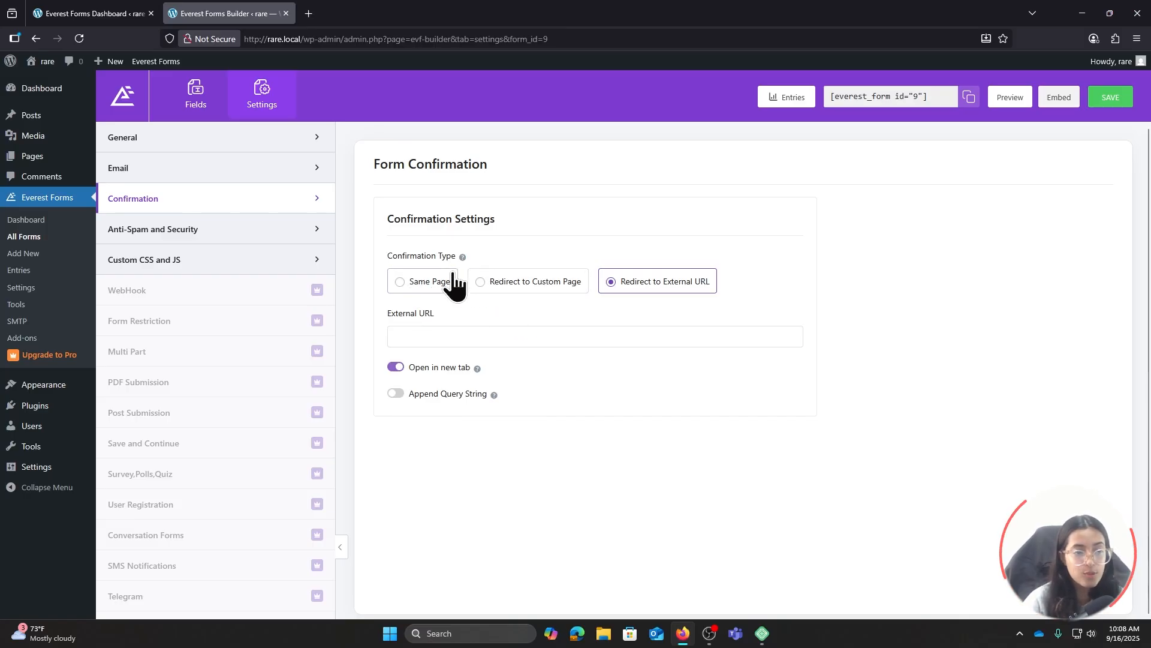
Return the confirmation type to Redirect to Custom Page and save the form.
left_click(486, 290)
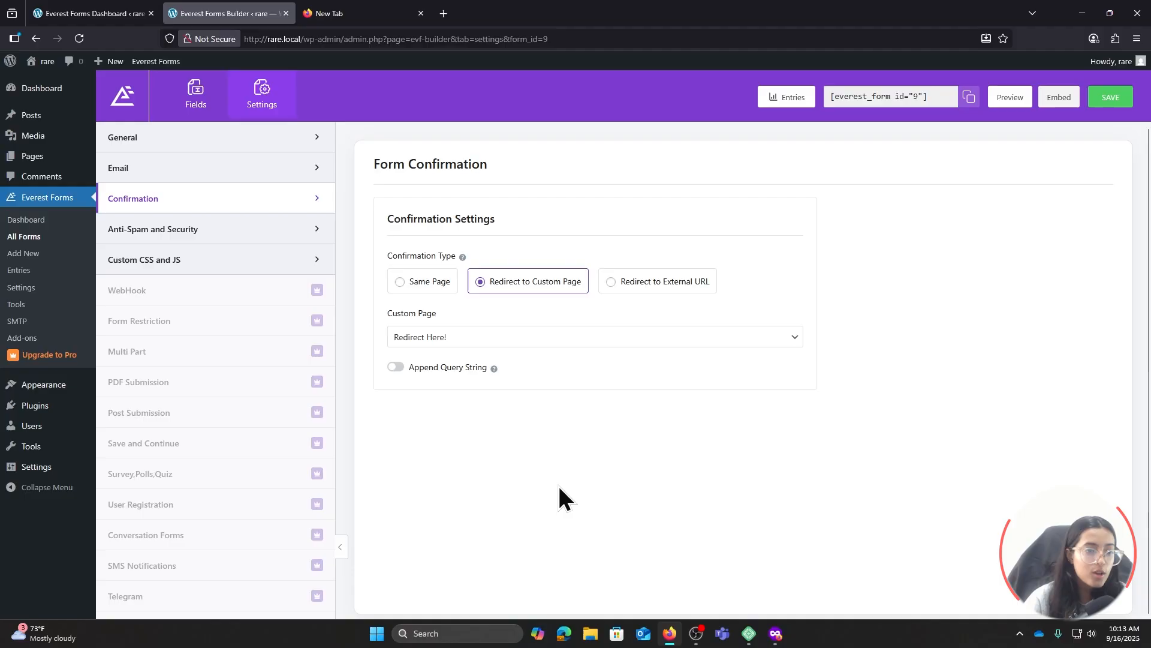
left_click(1109, 99)
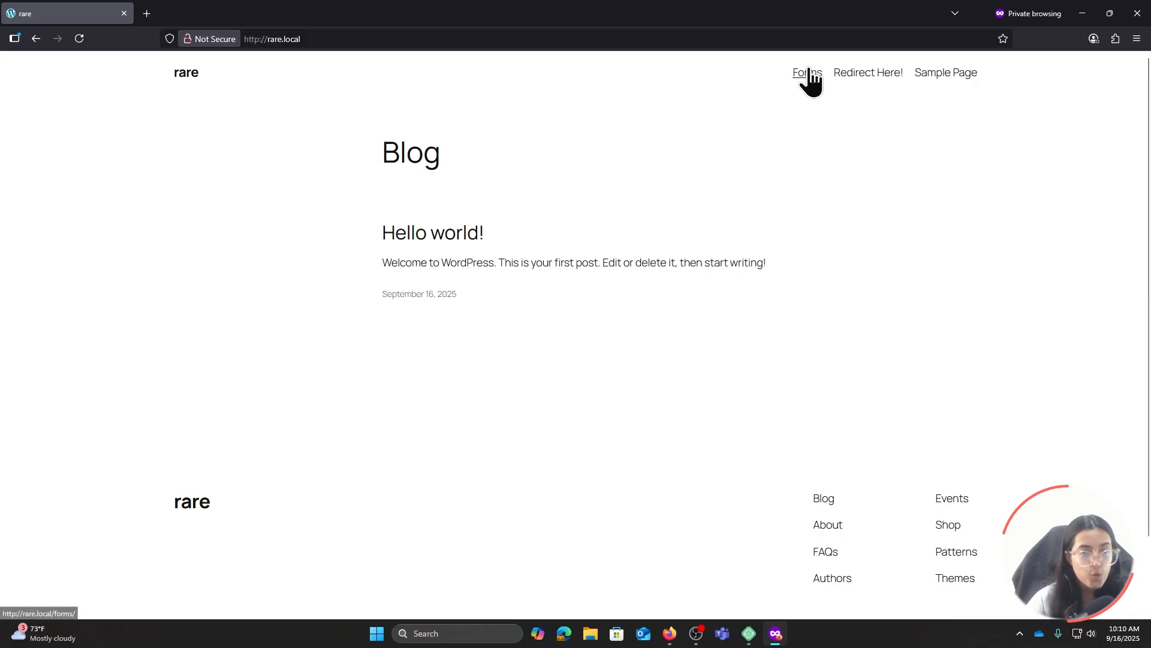
On the site's Forms page, fill in the applicant's name, e-mail, subject "job application" and an application letter, and submit the form.
left_click(805, 77)
left_click(467, 246)
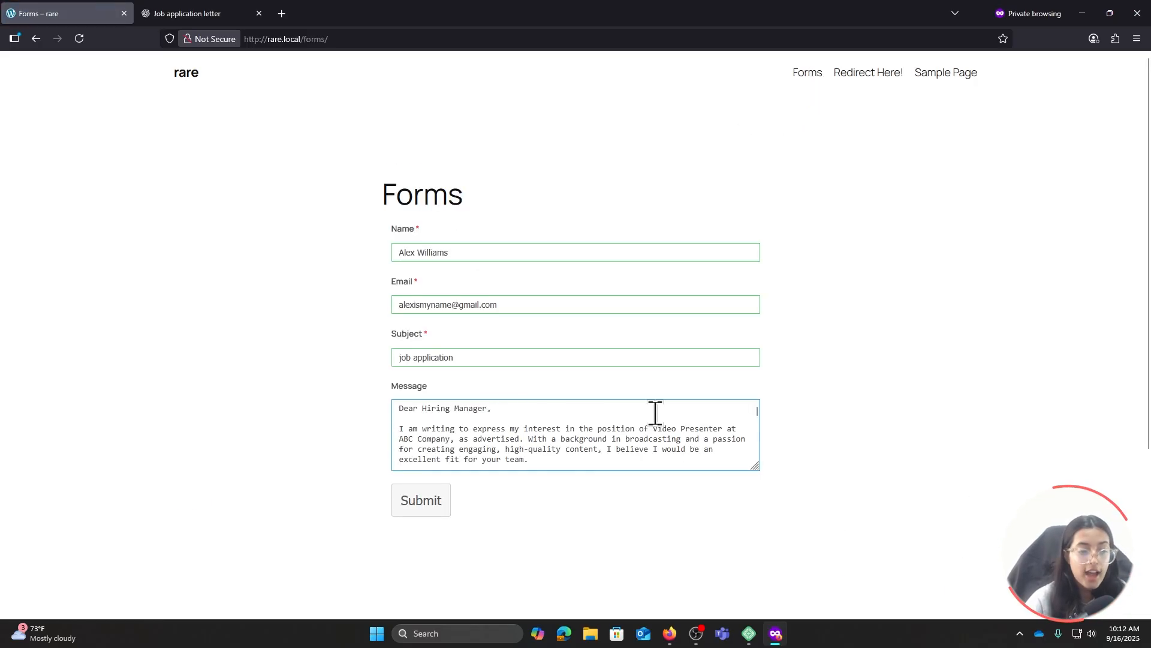
scroll(624, 433, "down", 3)
scroll(624, 433, "down", 3)
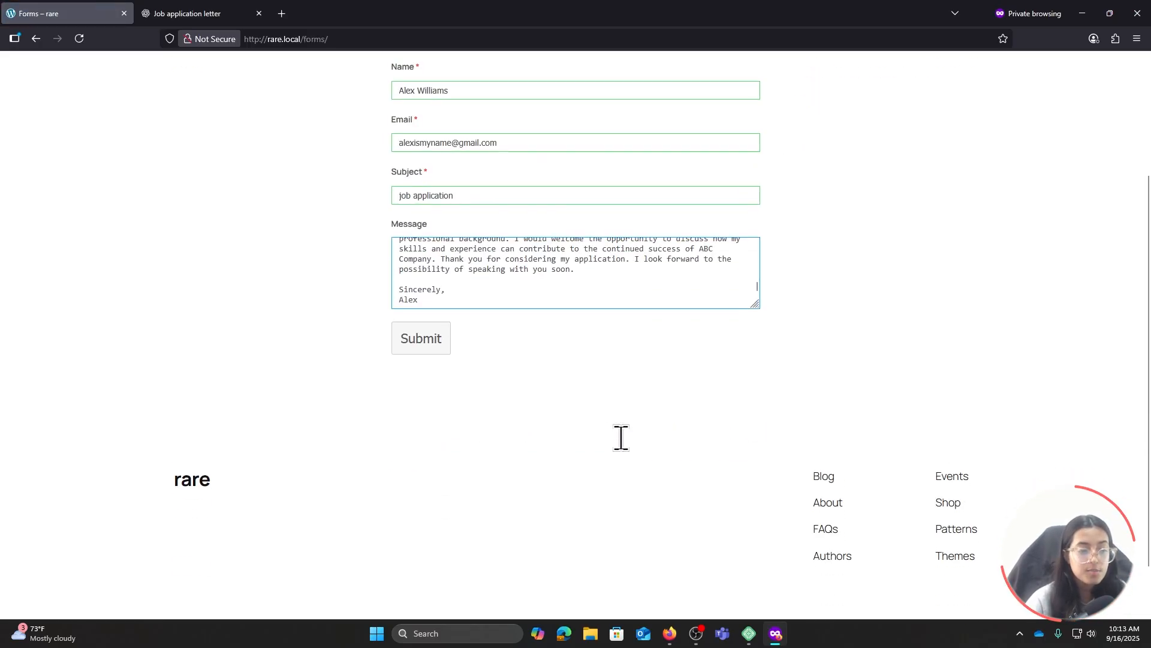
scroll(619, 437, "up", 3)
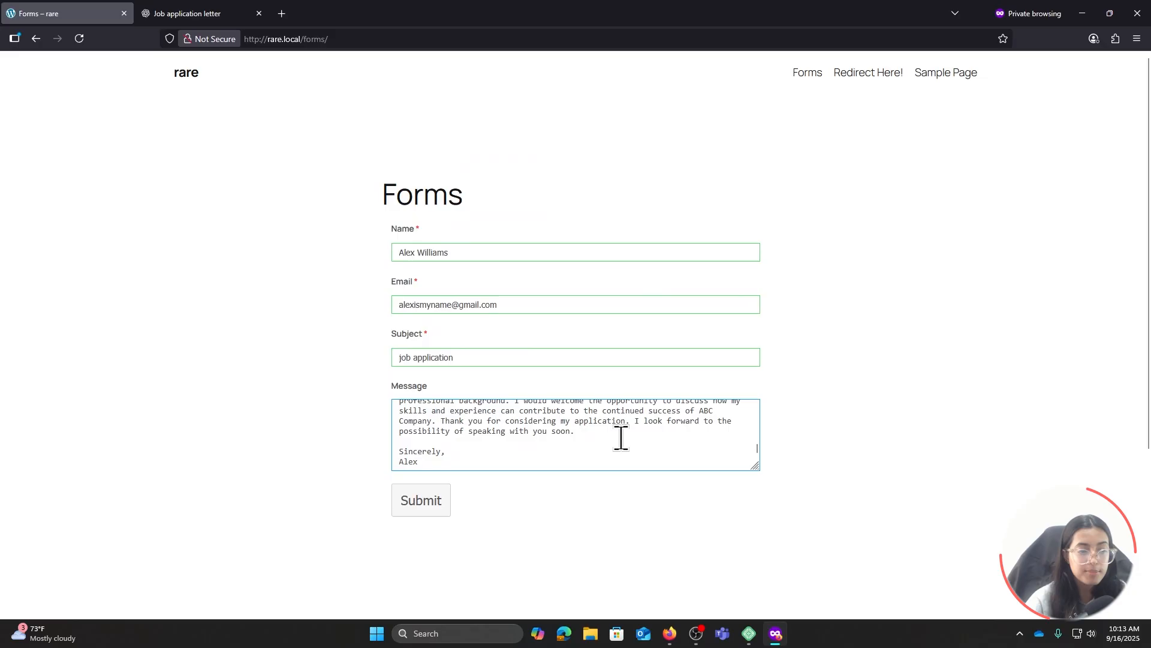
left_click(407, 504)
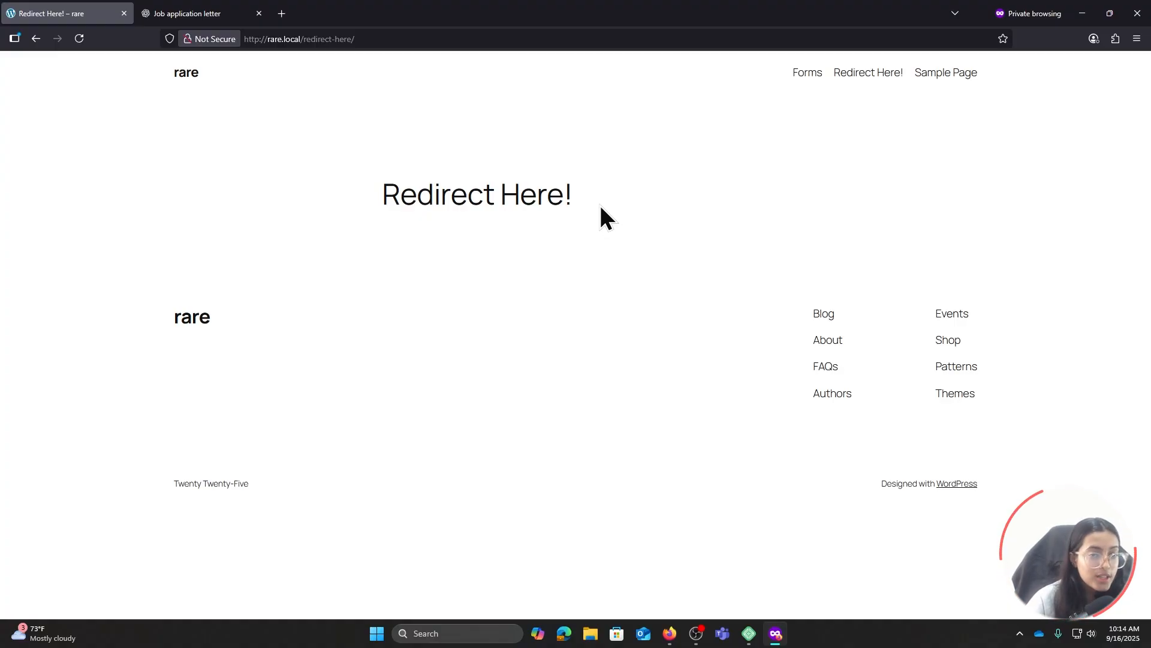
Reopen the blank Forms page on the site and switch back to the Contact Form's confirmation settings.
left_click(814, 73)
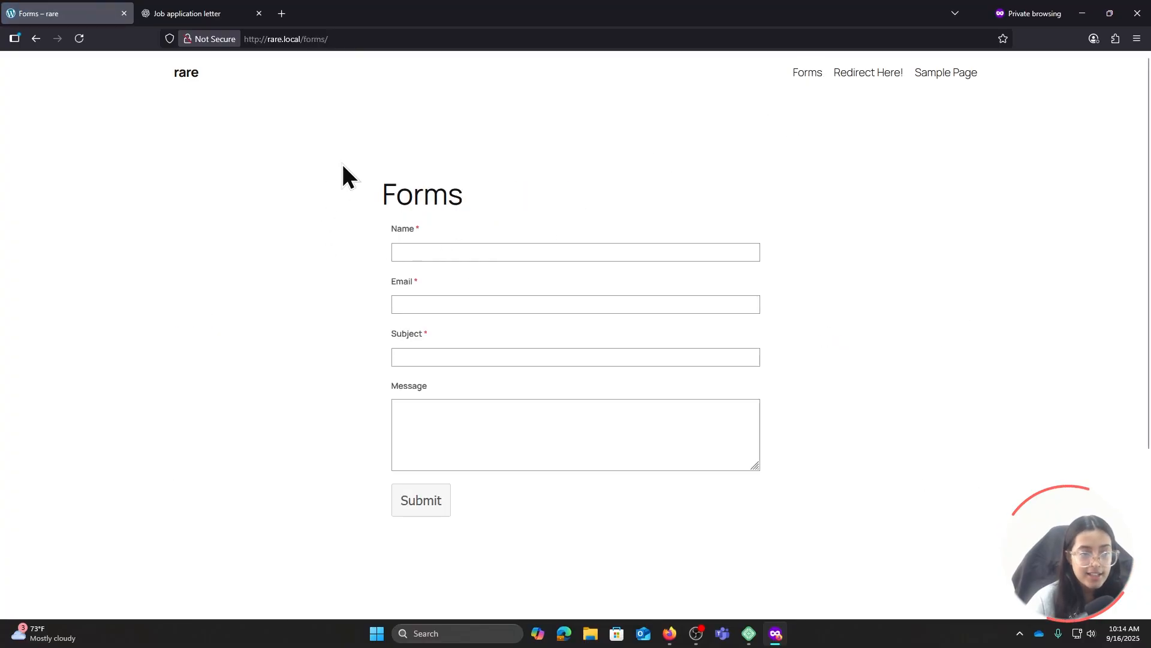
left_click(670, 633)
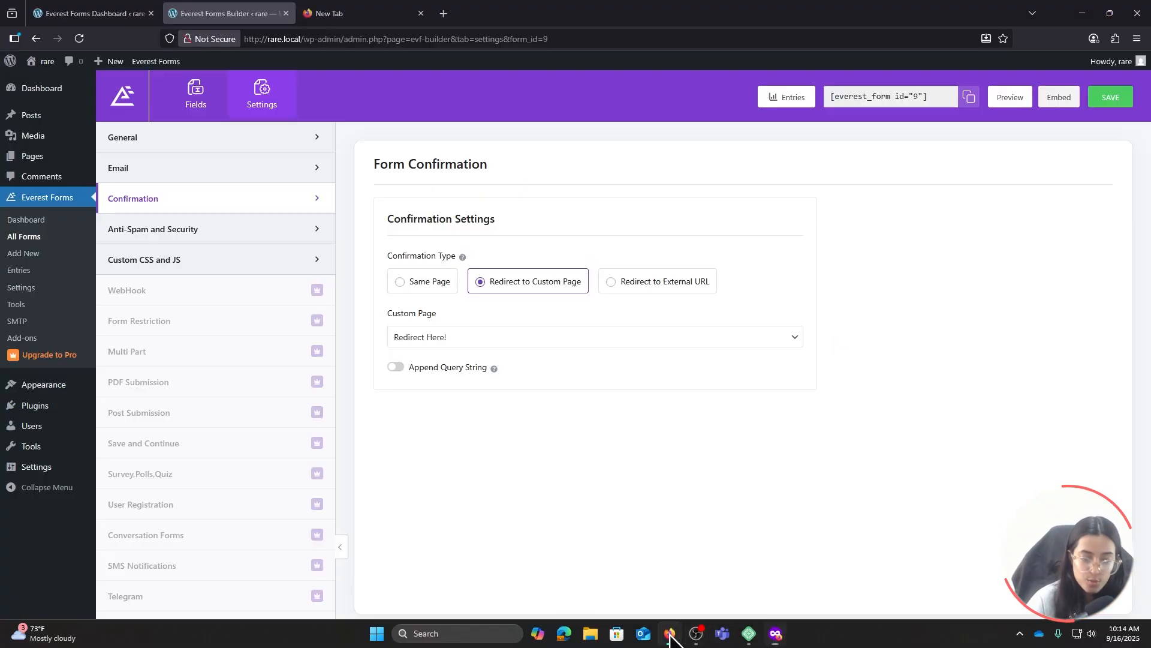
Open the Contact Form's field editor and look through the available General and Advanced field types.
left_click(195, 99)
scroll(220, 432, "down", 6)
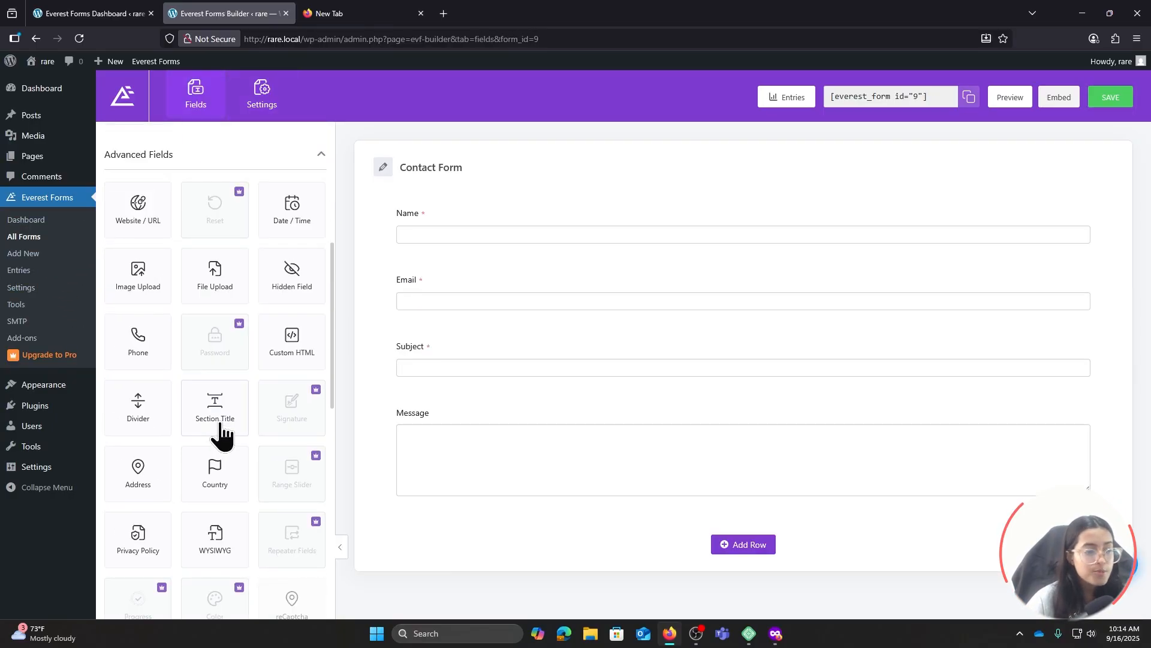
scroll(221, 432, "up", 6)
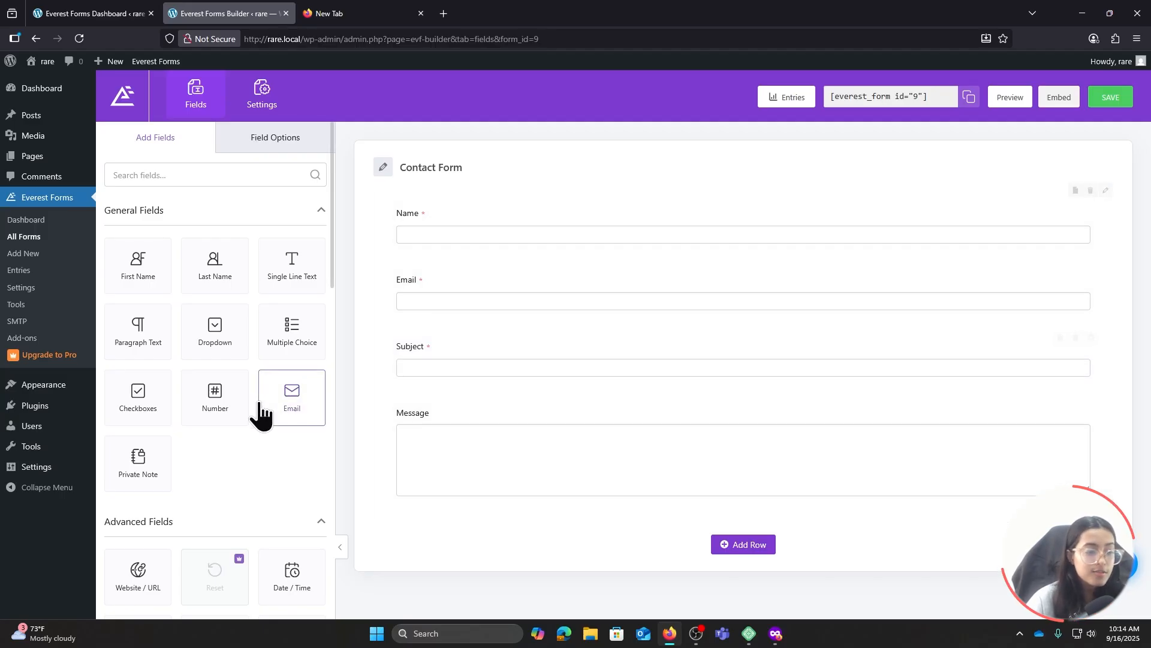
scroll(256, 405, "down", 7)
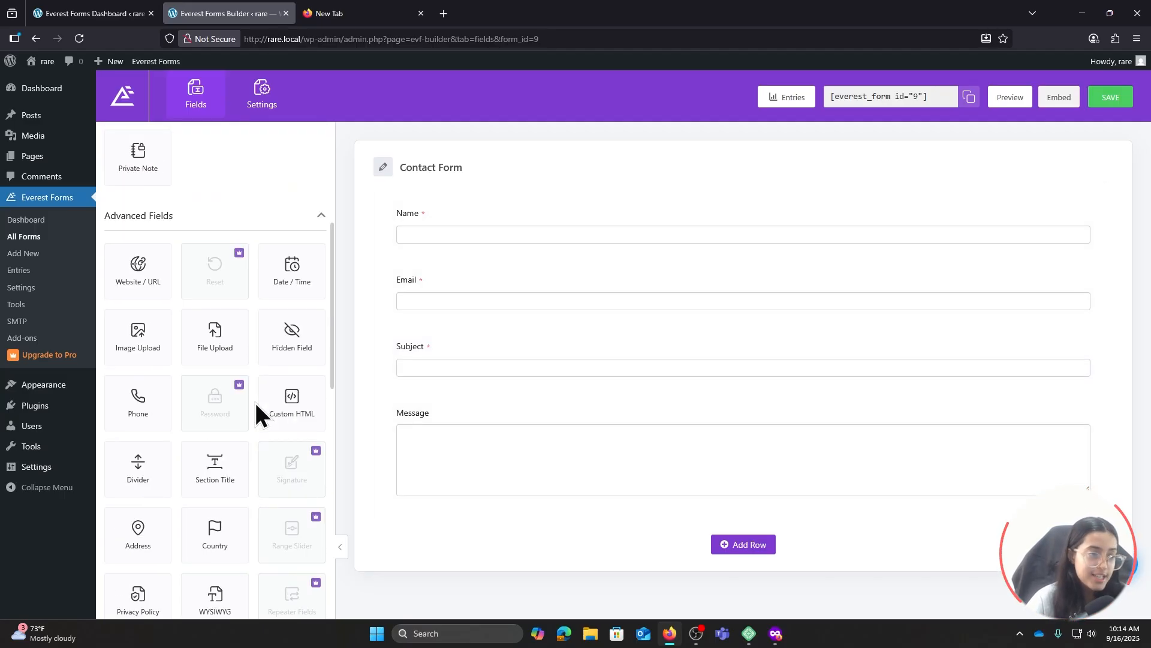
scroll(254, 402, "down", 2)
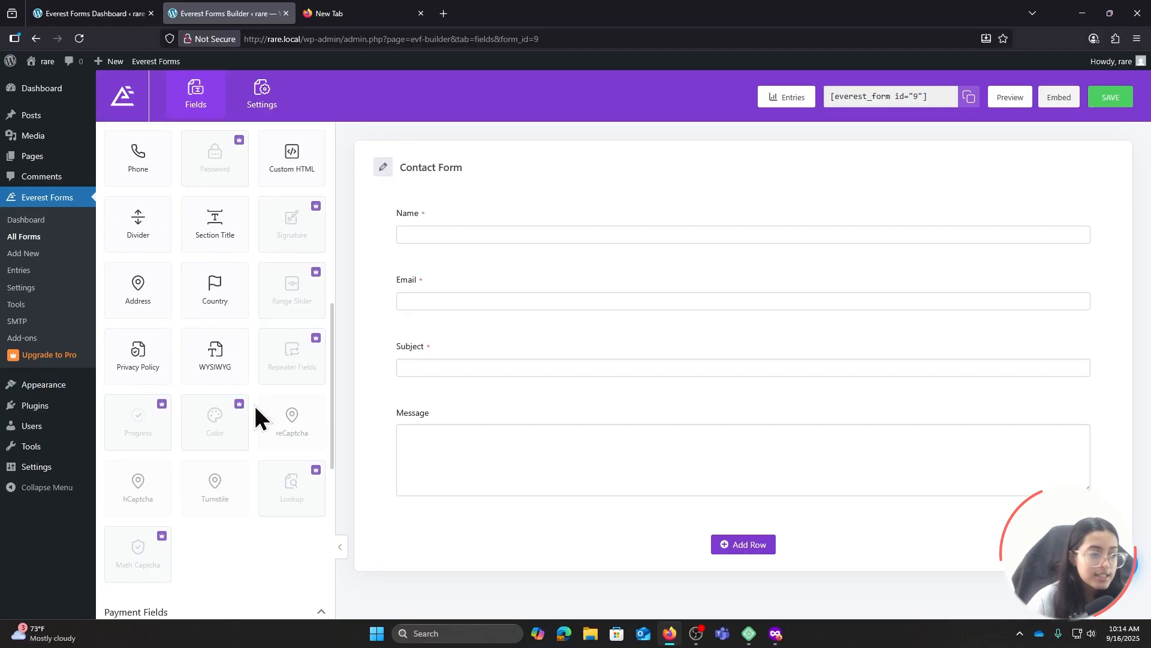
scroll(254, 403, "up", 9)
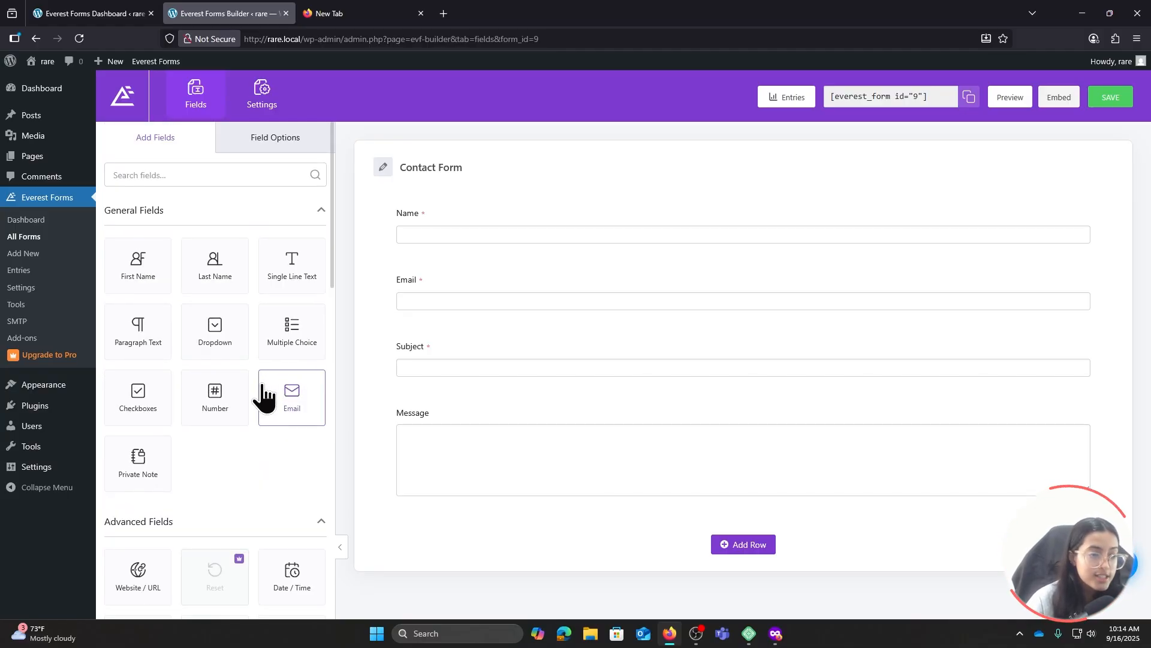
scroll(269, 420, "down", 2)
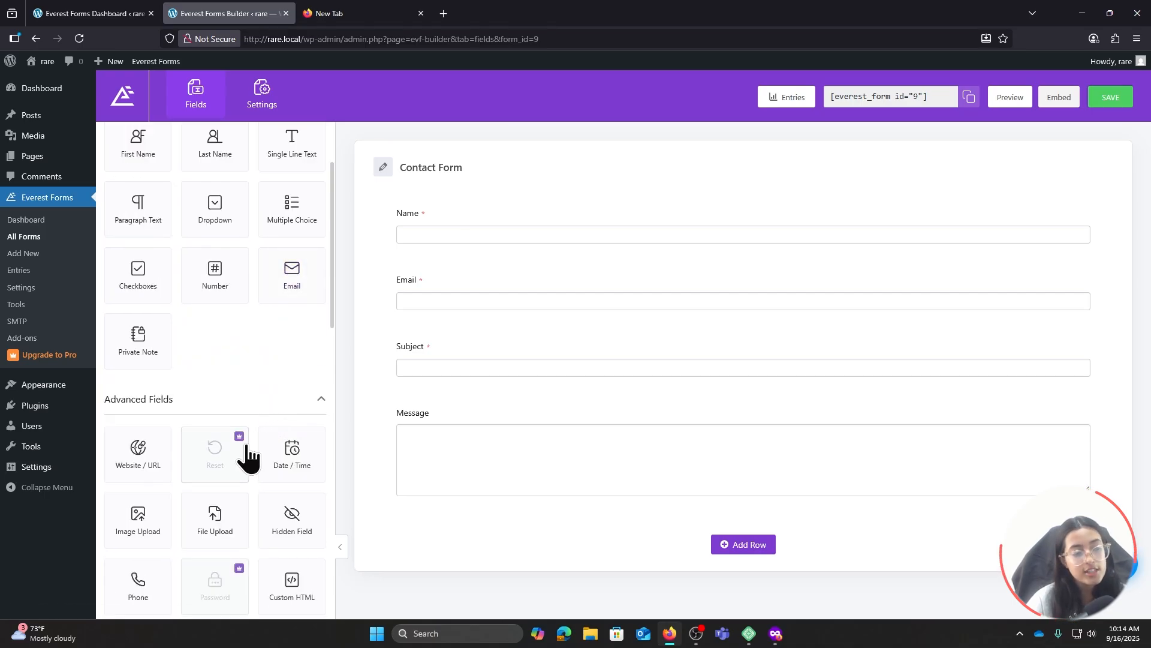